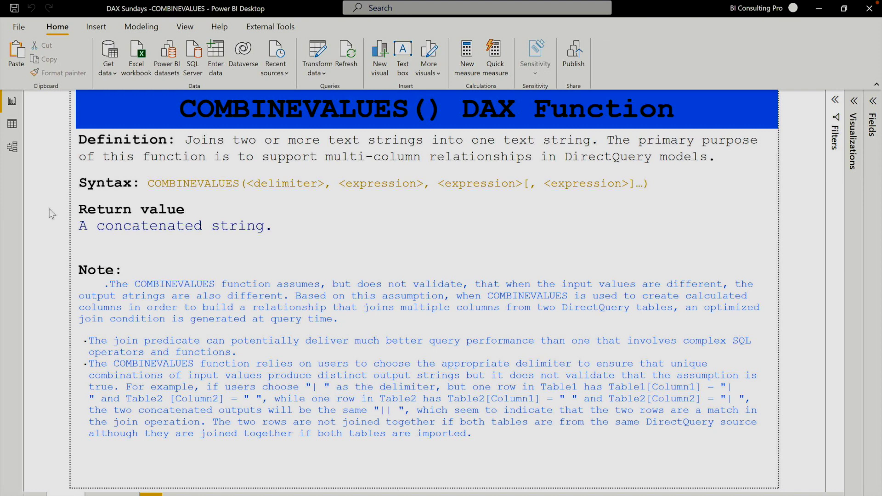
Show the model diagram with the unlinked DimDate and FactInternetSales tables
left_click(12, 147)
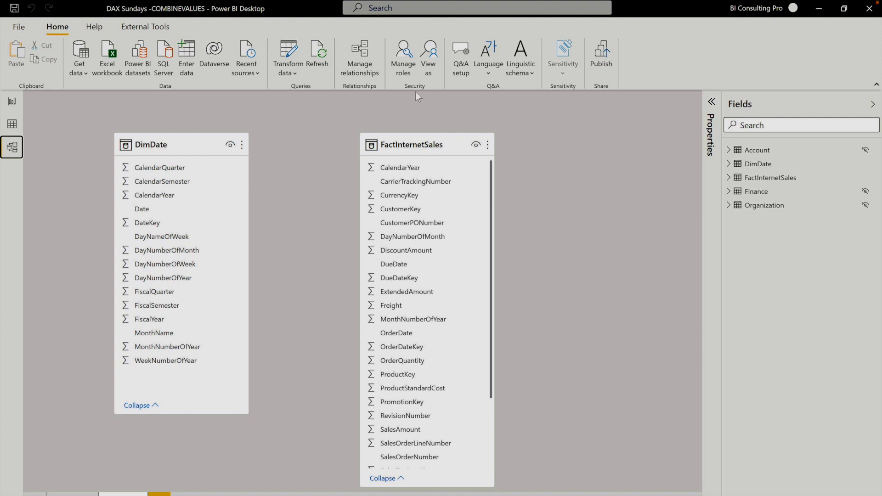
Open Manage relationships to view the two existing Finance relationships
left_click(359, 61)
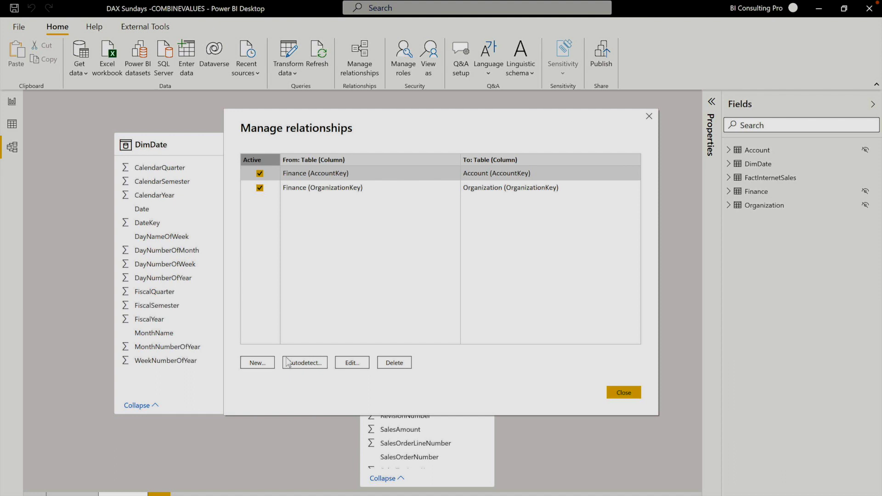
left_click(262, 362)
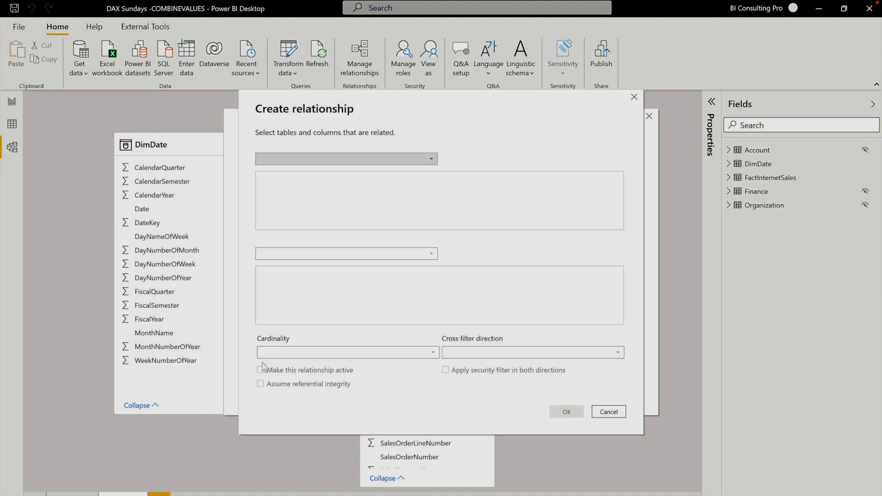
left_click(322, 159)
left_click(289, 183)
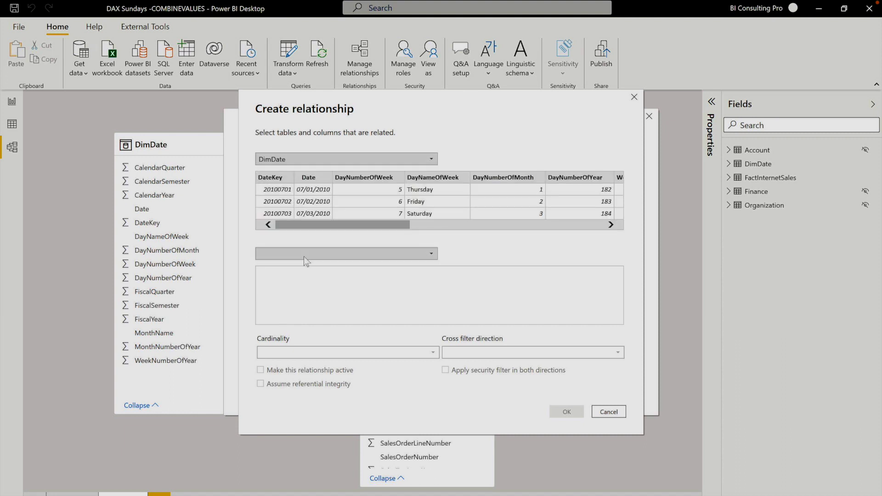
left_click(310, 251)
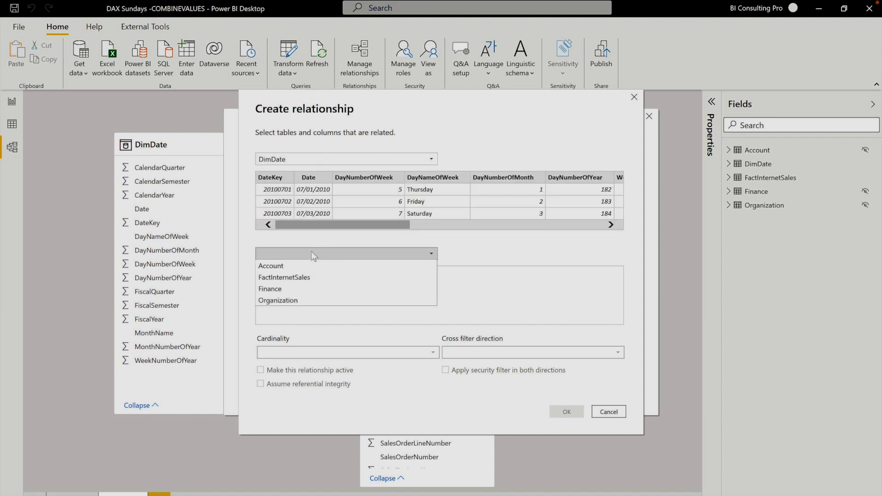
left_click(294, 277)
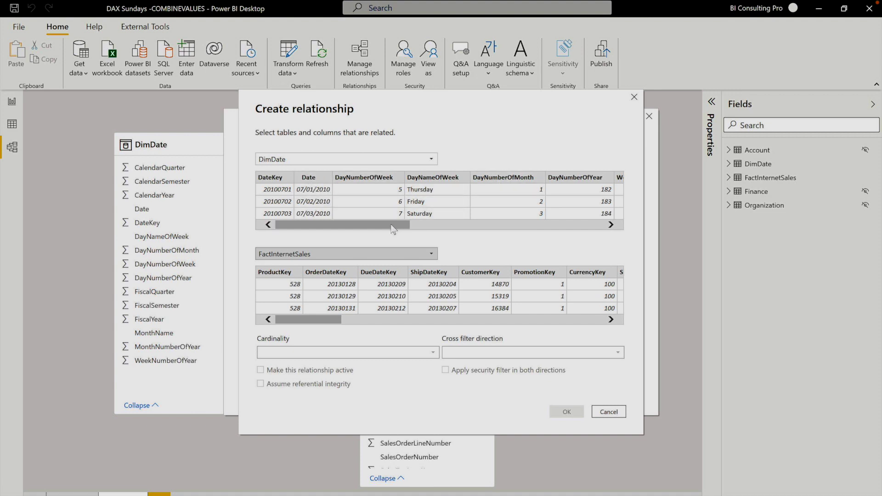
left_click_drag(392, 225, 419, 227)
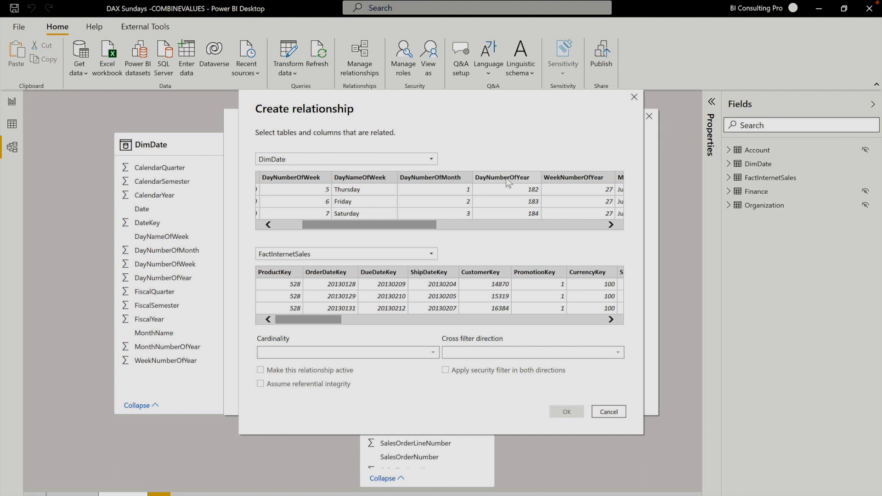
left_click(506, 177)
left_click(433, 181)
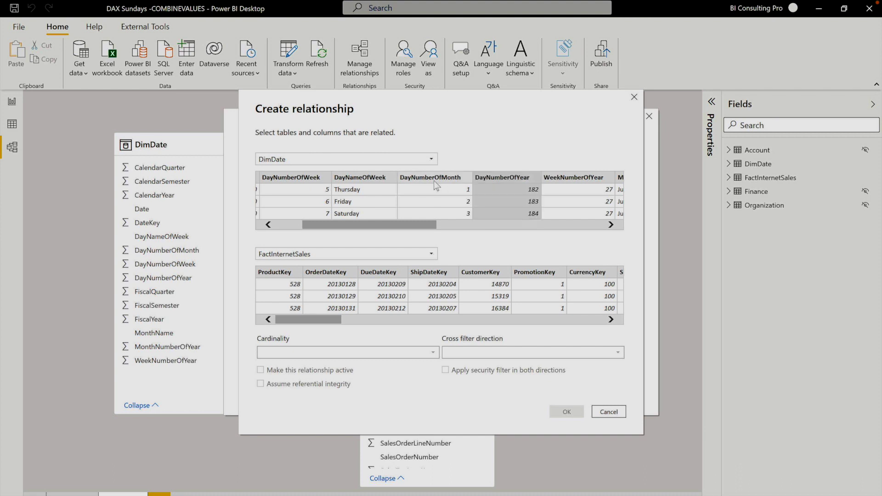
left_click_drag(417, 225, 487, 228)
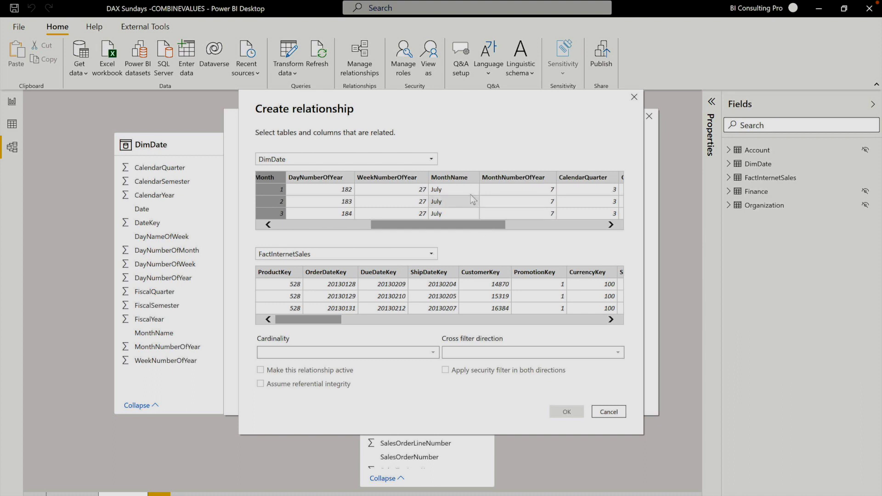
left_click(528, 180)
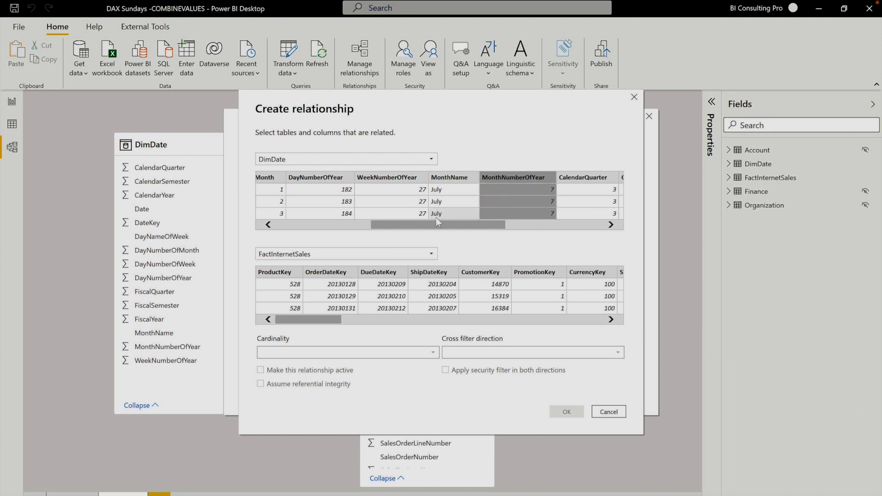
left_click_drag(431, 225, 368, 225)
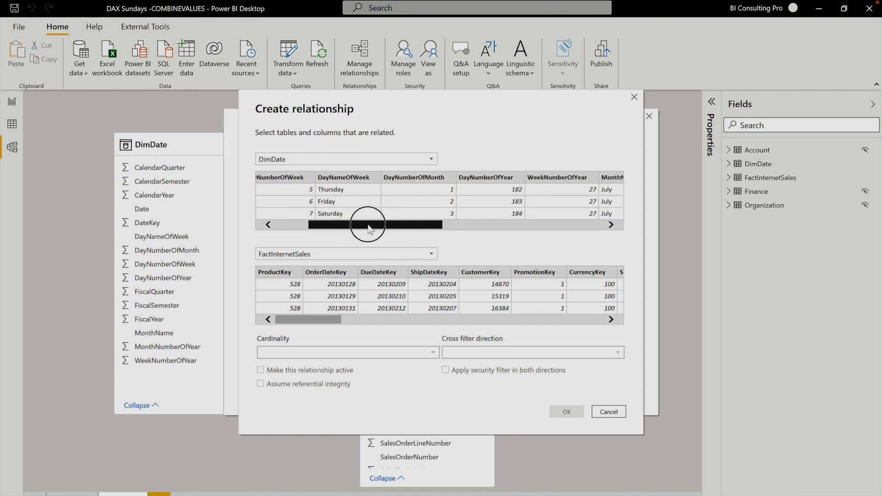
left_click(413, 178)
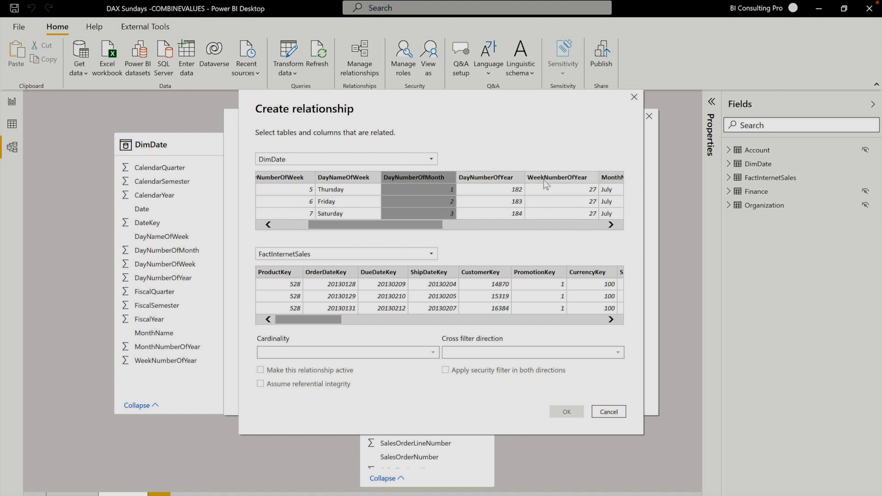
left_click_drag(318, 319, 499, 319)
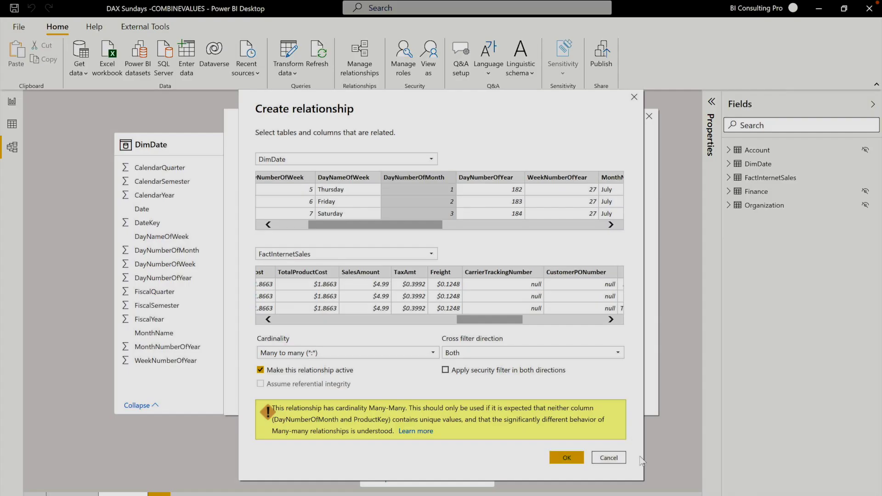
left_click(601, 456)
Close Manage relationships and go back to the COMBINEVALUES report page
left_click(625, 393)
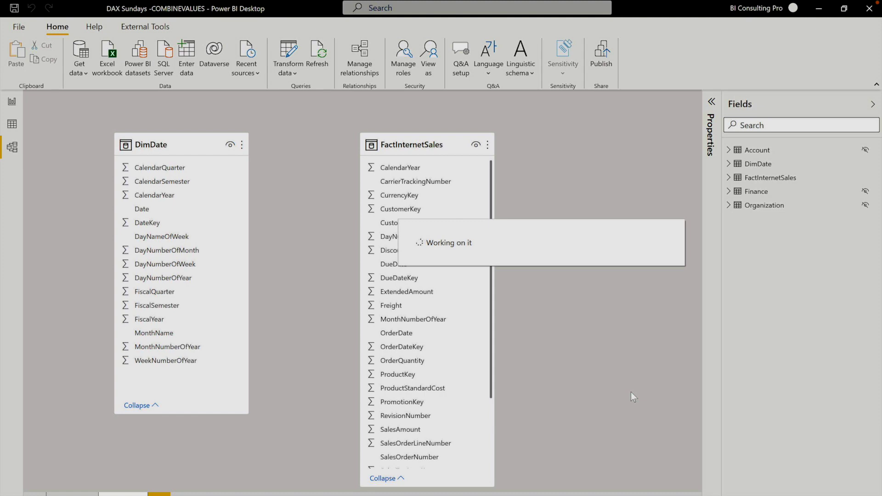
left_click(11, 101)
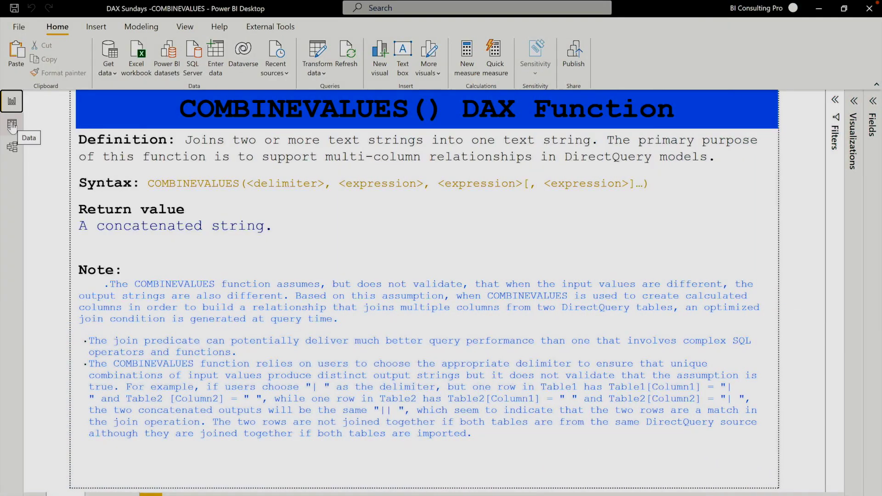
Start a NewDate calculated column in DimDate using the COMBINEVALUES function
left_click(12, 125)
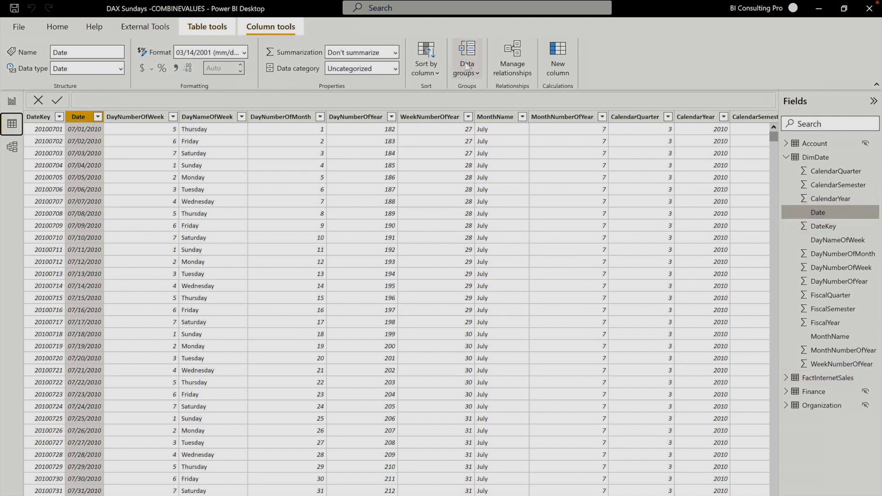
left_click(558, 58)
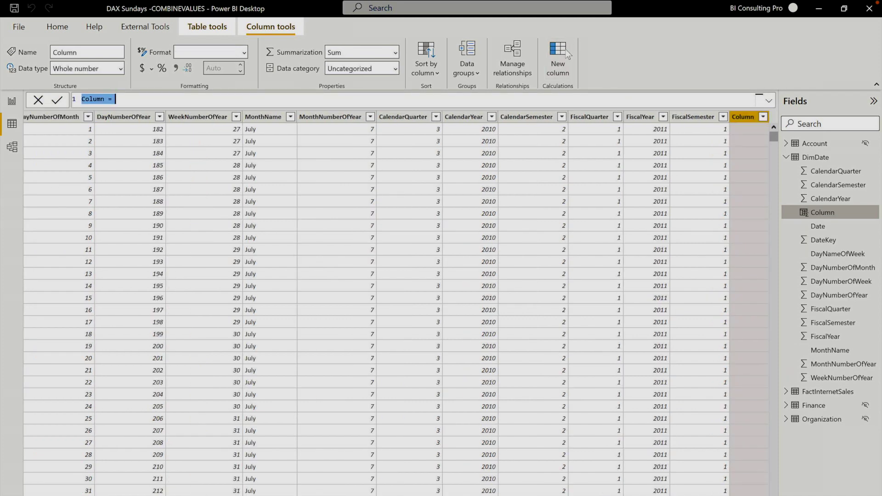
type("NewDat")
type("e =")
scroll(205, 109, "up", 5, "ctrl")
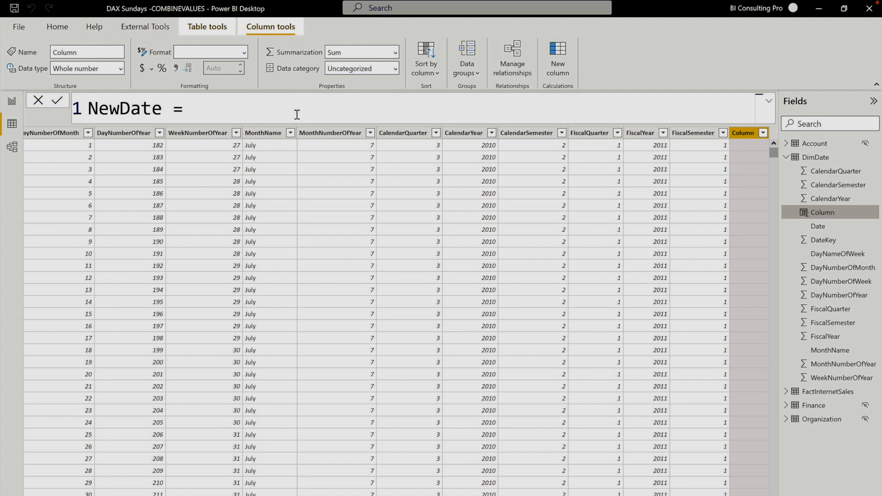
type("combine")
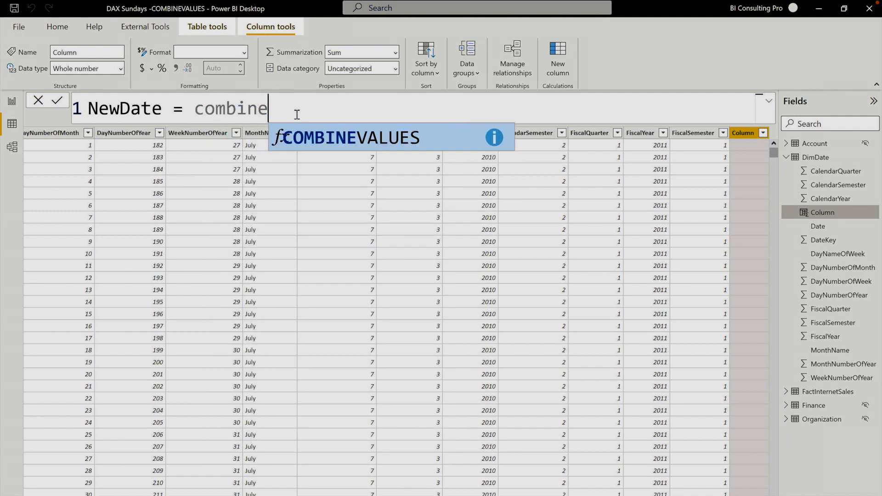
left_click(344, 140)
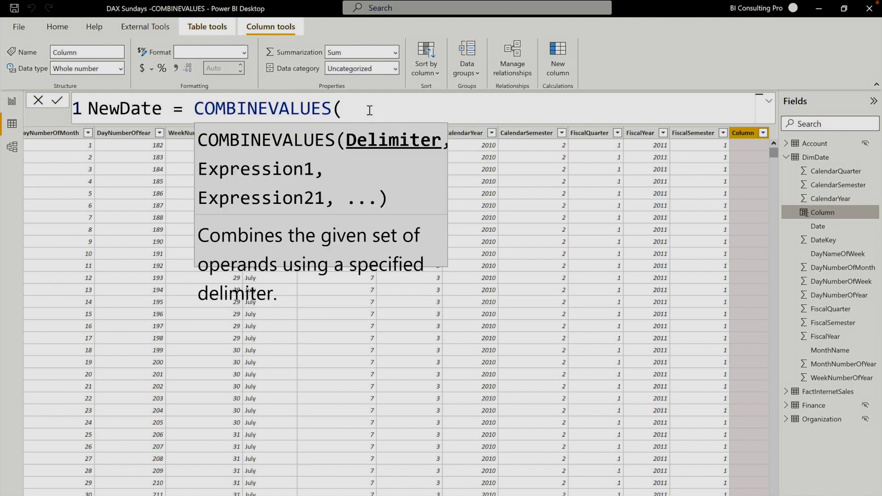
Pass "-", DayNumberOfMonth, MonthNumberOfYear and CalendarYear as the COMBINEVALUES arguments
type("\"-")
type("\",")
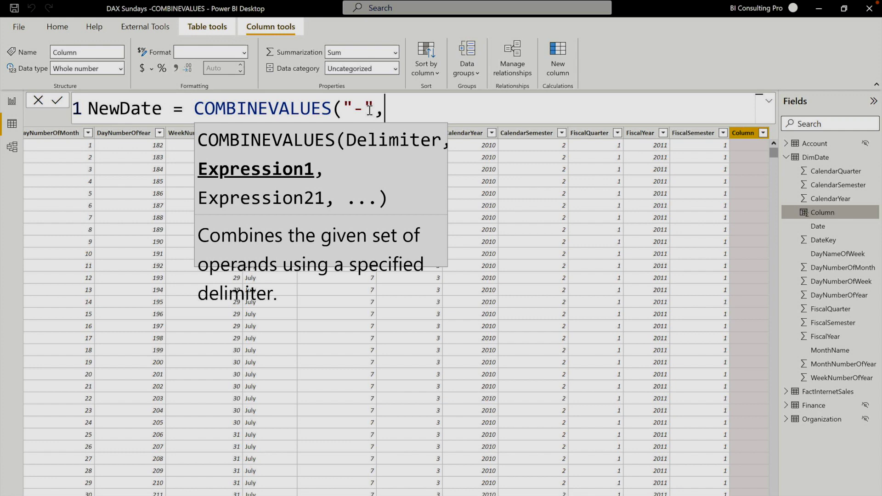
type("daynum")
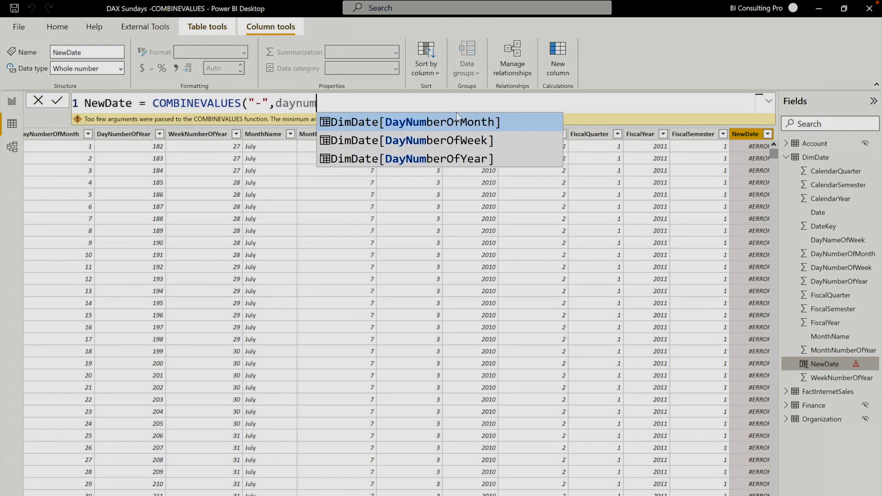
left_click(458, 122)
type(",monthnu")
left_click(553, 123)
type(",calender")
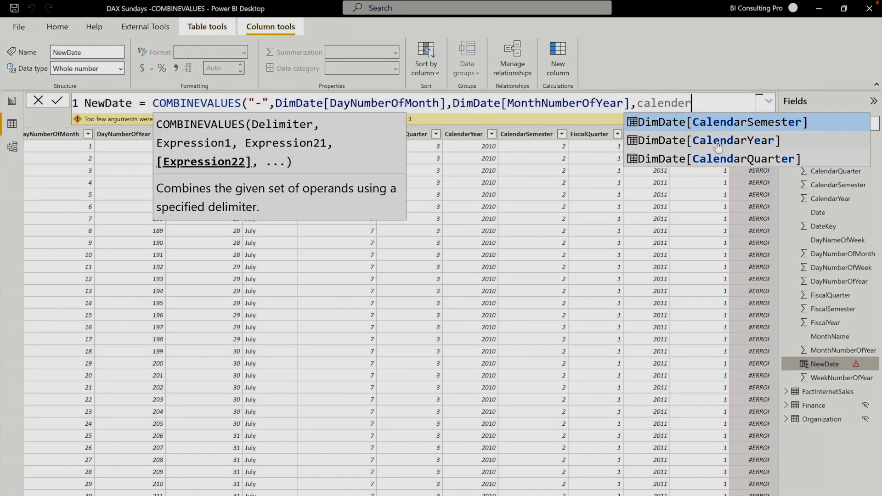
left_click(718, 145)
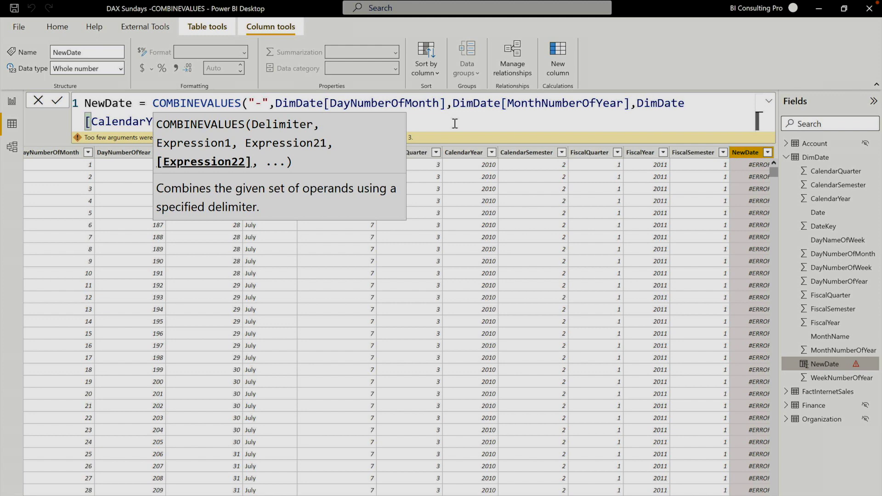
type(")")
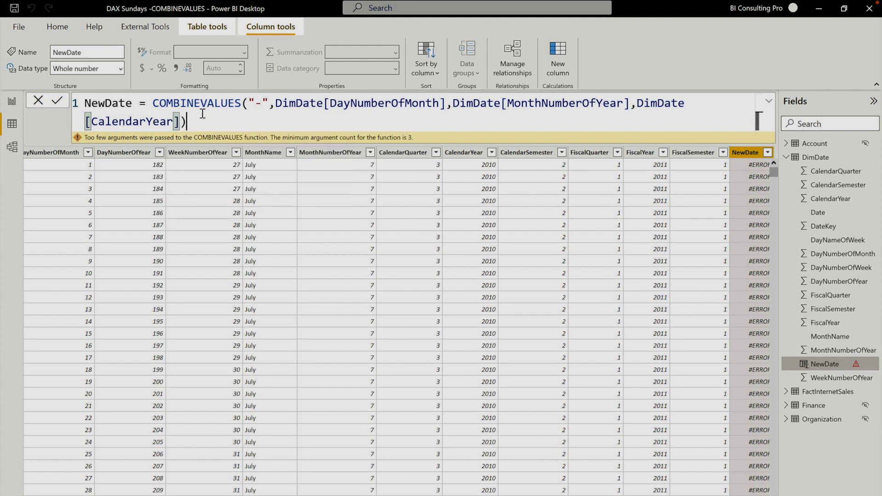
left_click(147, 115)
left_click(70, 118)
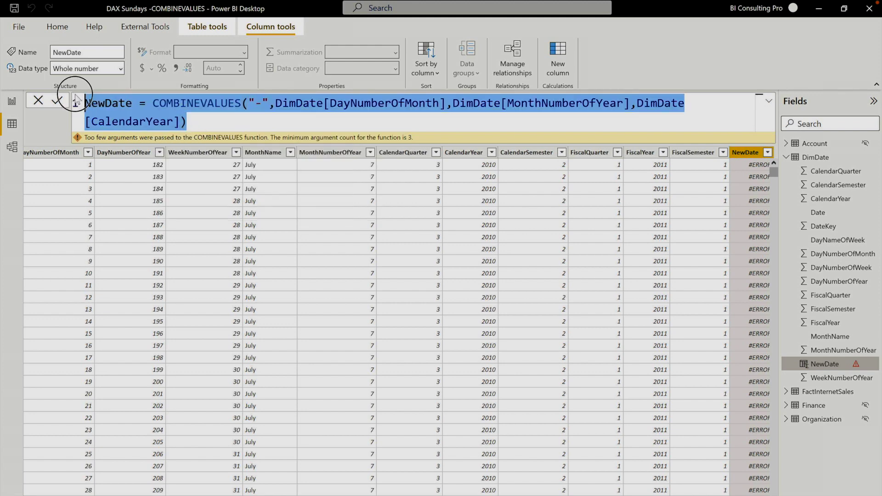
Commit NewDate, then add NewOrderDate = COMBINEVALUES("-", day, month, year) to FactInternetSales
left_click(58, 106)
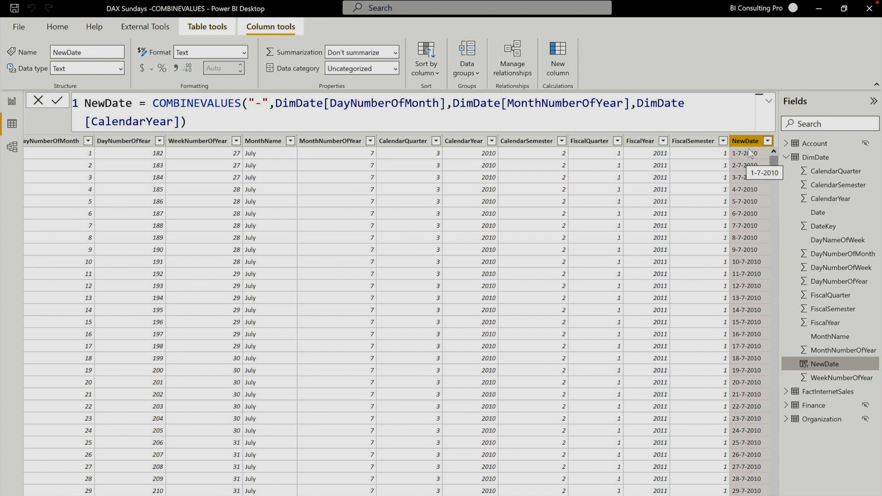
left_click(845, 395)
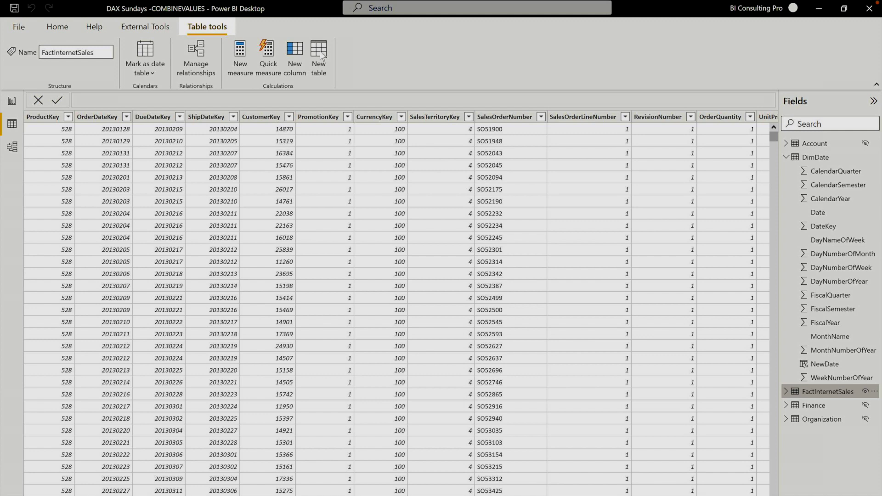
left_click(294, 50)
type("NewOrderDate = COMBINEVALUES(\"-\",FactInternetSales[DayNumberOfMonth], FactInternetSales[MonthNumberOfYear], FactInternetSales[CalendarYear])")
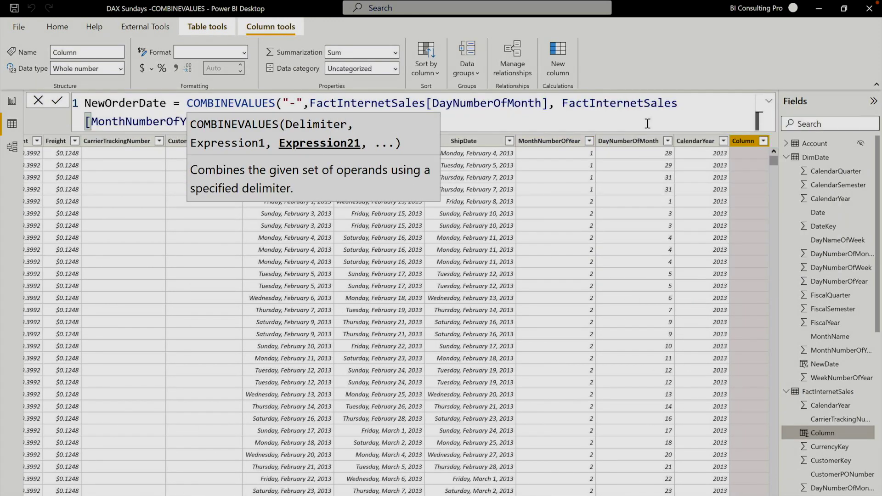
key("Return")
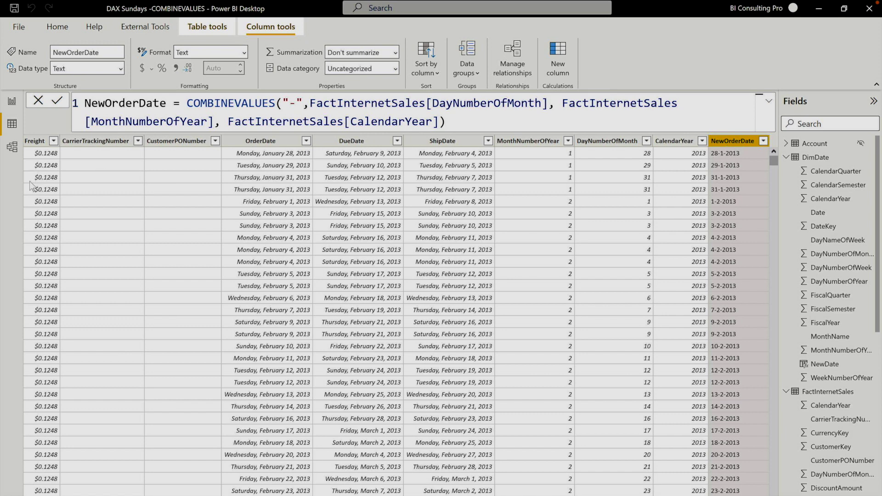
left_click(12, 147)
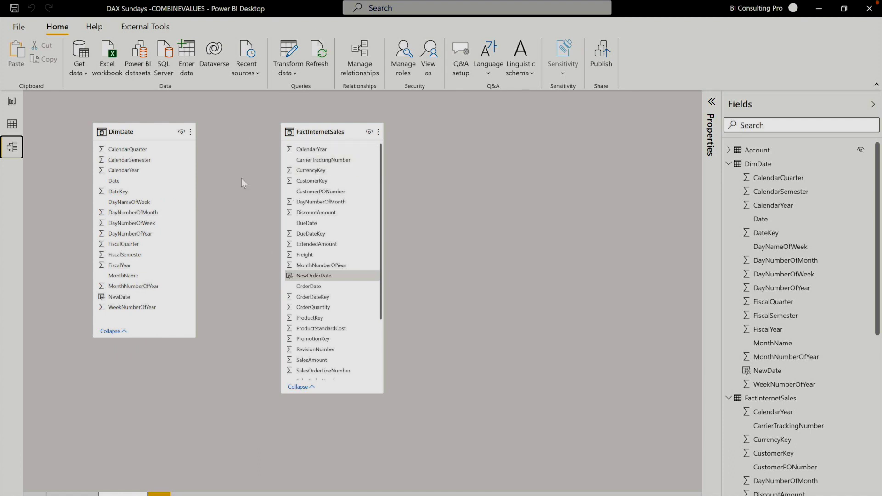
mouse_move(119, 296)
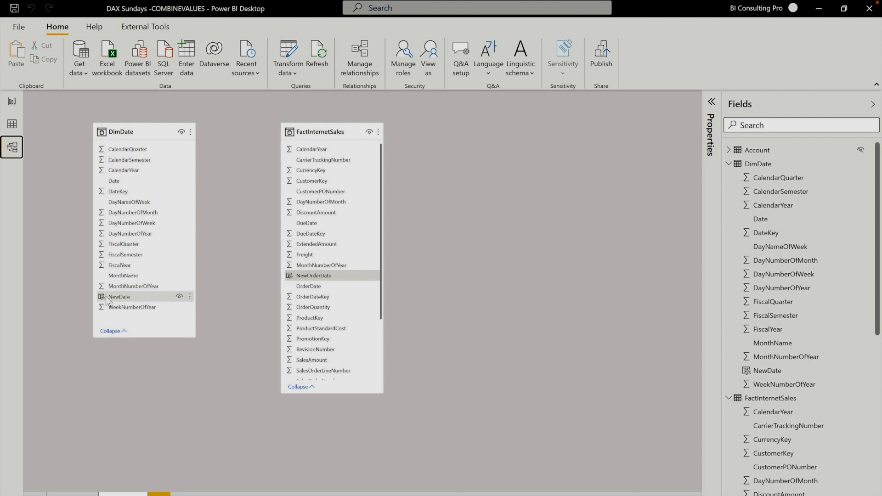
Link DimDate[NewDate] one-to-many to FactInternetSales[NewOrderDate], then return to the report
left_click_drag(107, 300, 285, 279)
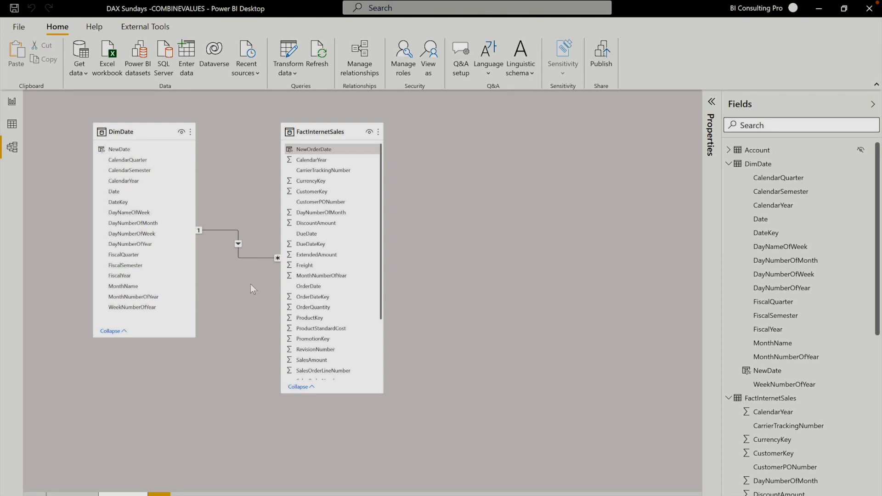
left_click(11, 101)
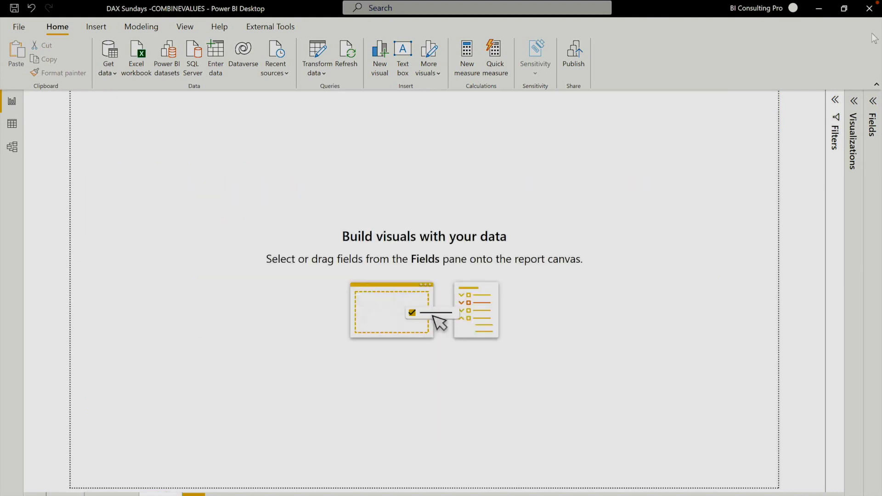
Add a clustered column chart of SalesAmount with Date on the X-axis
left_click(855, 105)
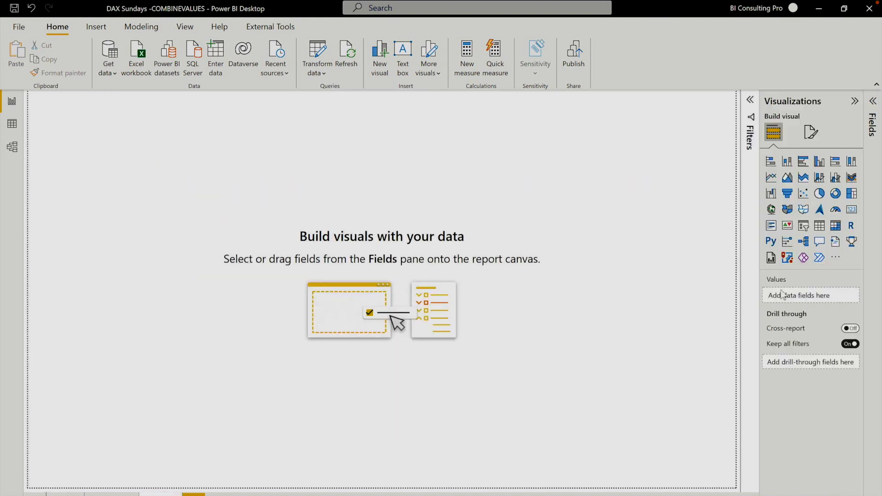
left_click(802, 174)
left_click(804, 447)
left_click(786, 143)
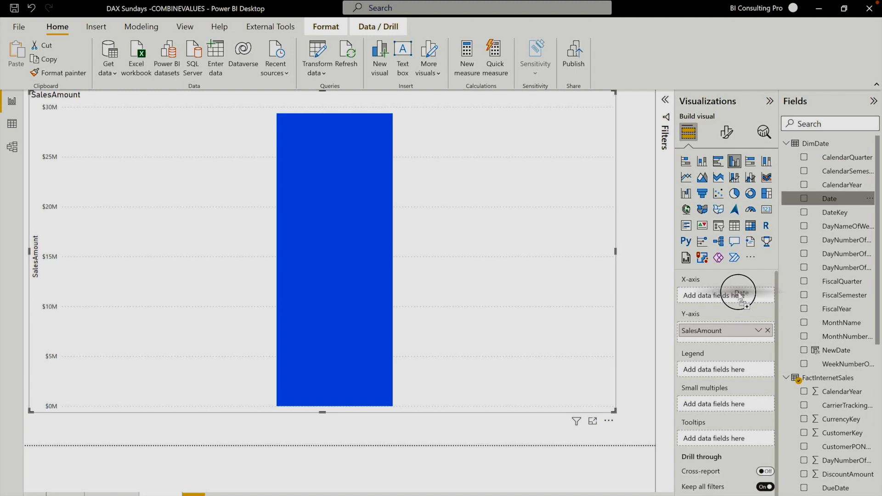
left_click_drag(829, 198, 726, 295)
Add a Date slicer with its start moved to 3/26/2013
left_click(718, 226)
mouse_move(140, 117)
left_mouse_down()
mouse_move(66, 124)
mouse_move(141, 117)
left_mouse_up()
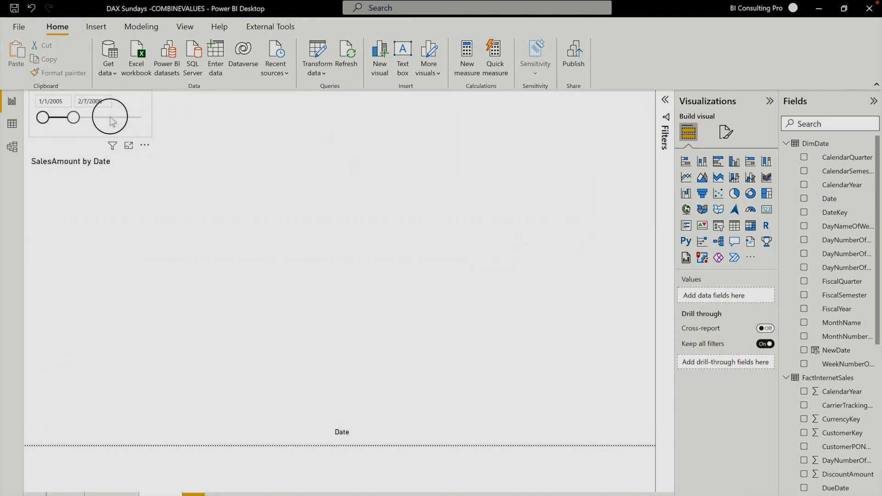
left_click_drag(54, 115, 124, 118)
left_click(307, 135)
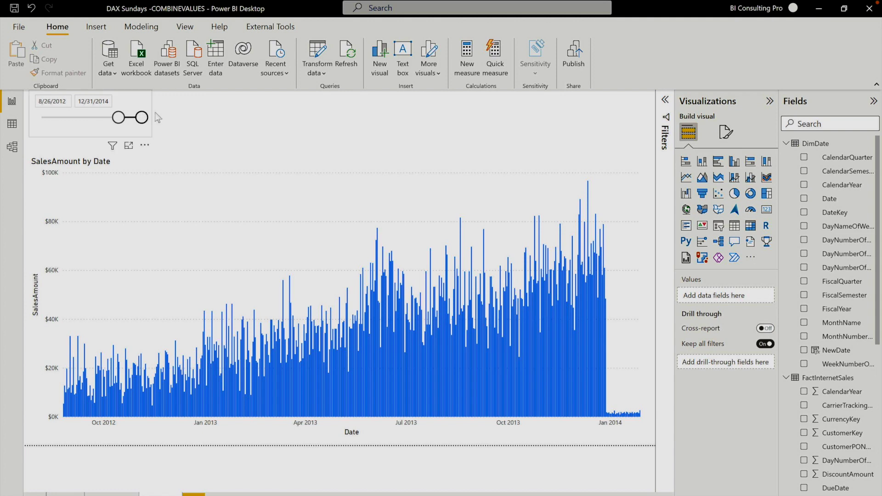
left_click(243, 143)
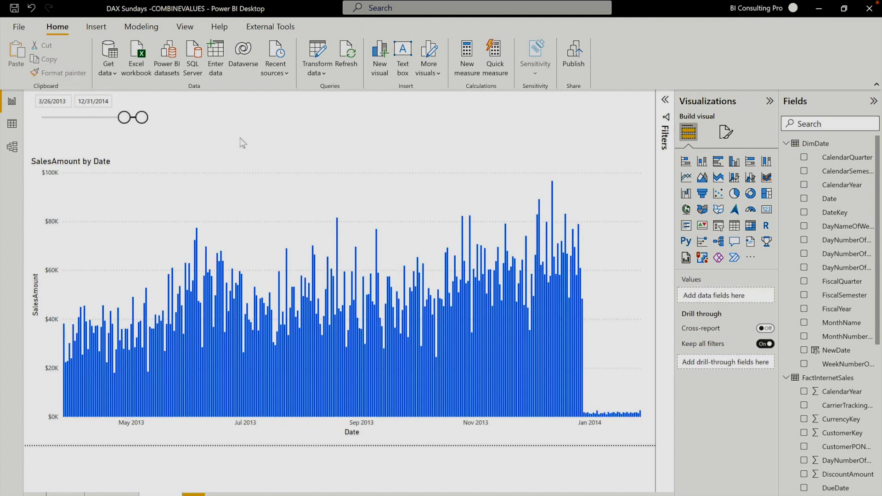
Inspect the new DimDate–FactInternetSales one-to-many relationship in the model diagram
left_click(12, 147)
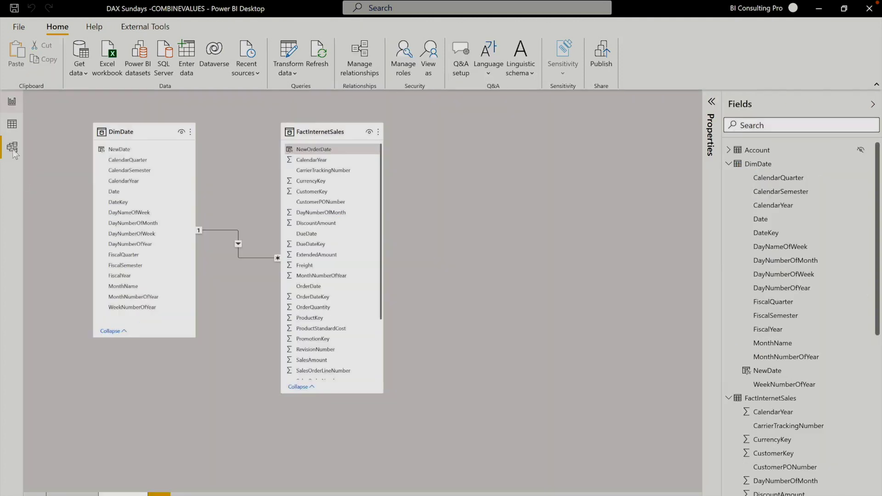